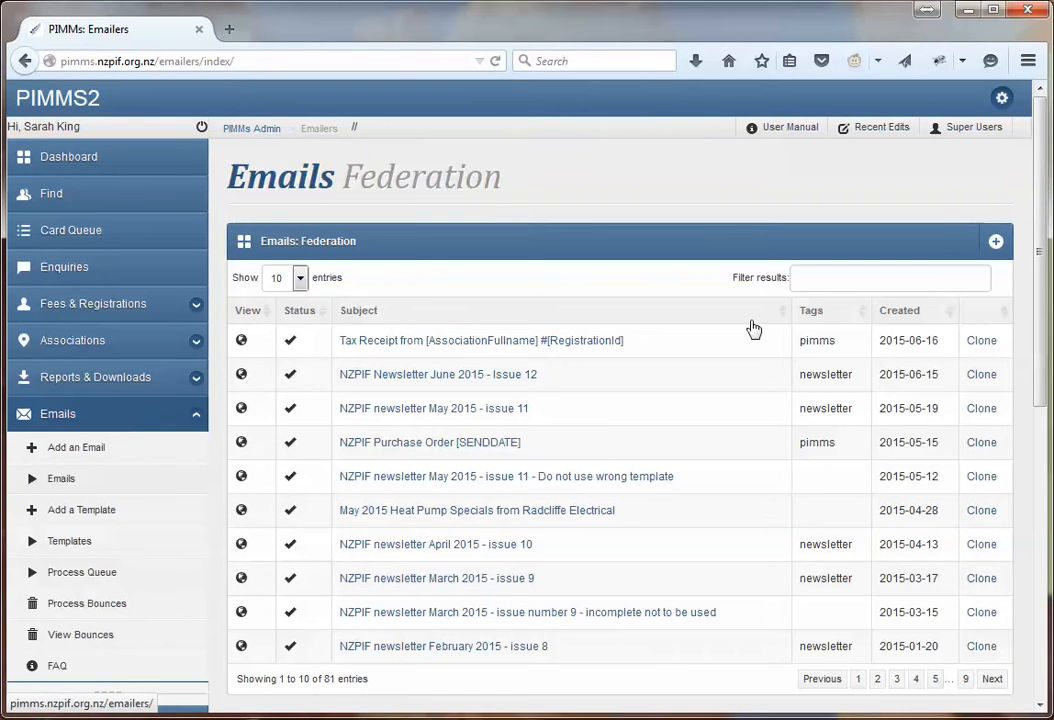
Start a new email based on the Newsletter 2013 template
left_click(1000, 245)
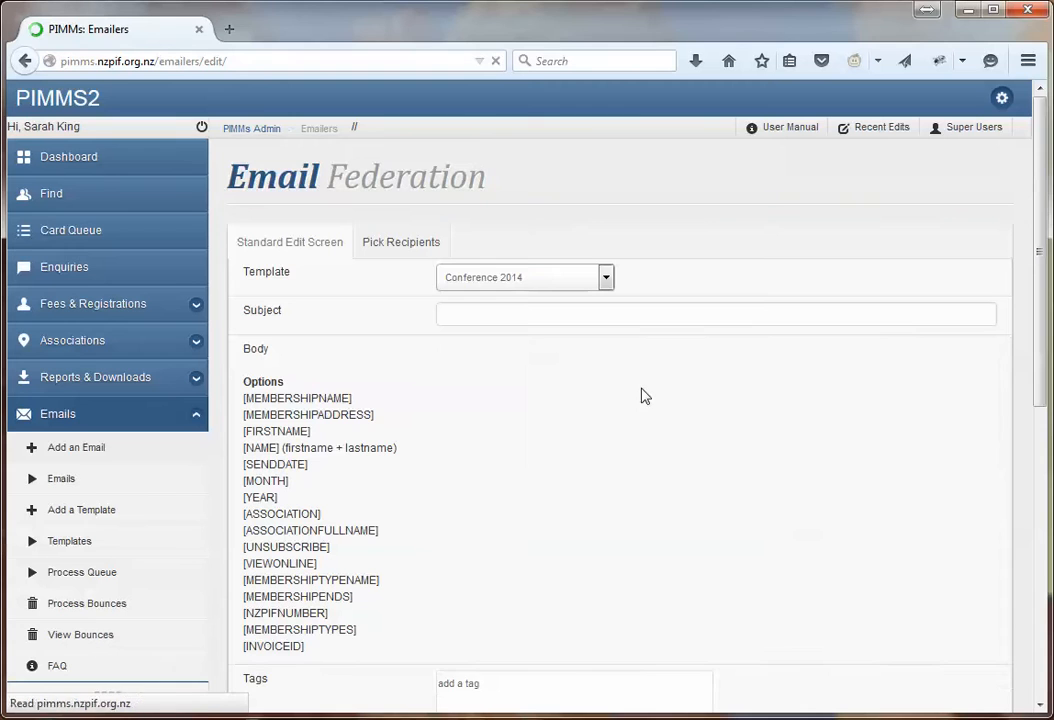
left_click(606, 279)
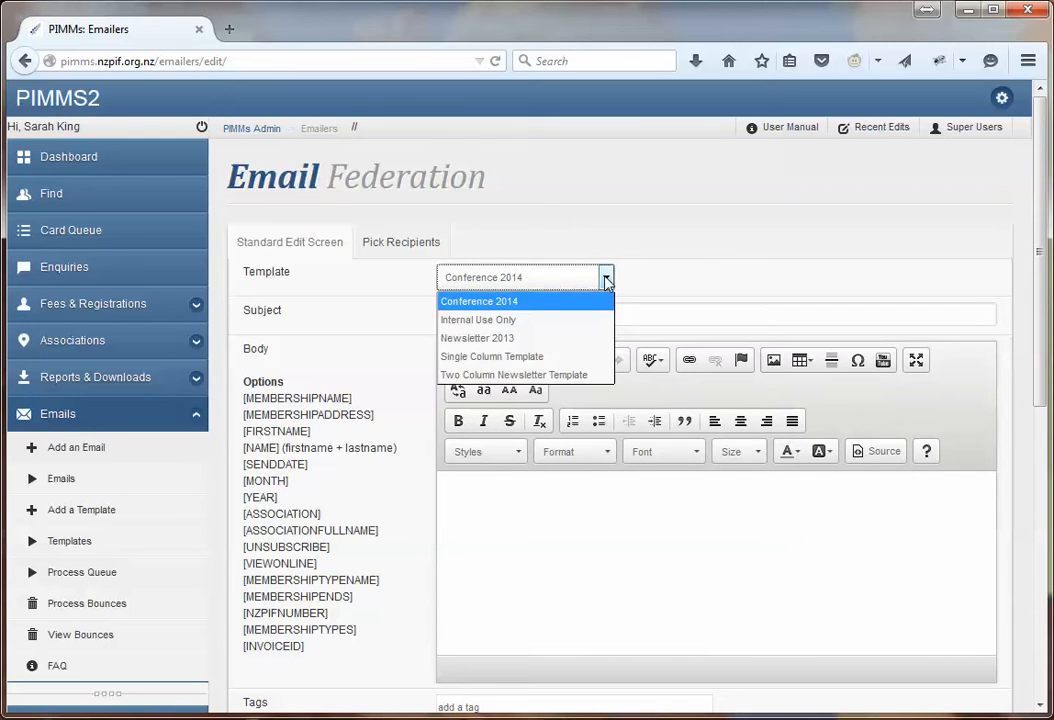
left_click(570, 337)
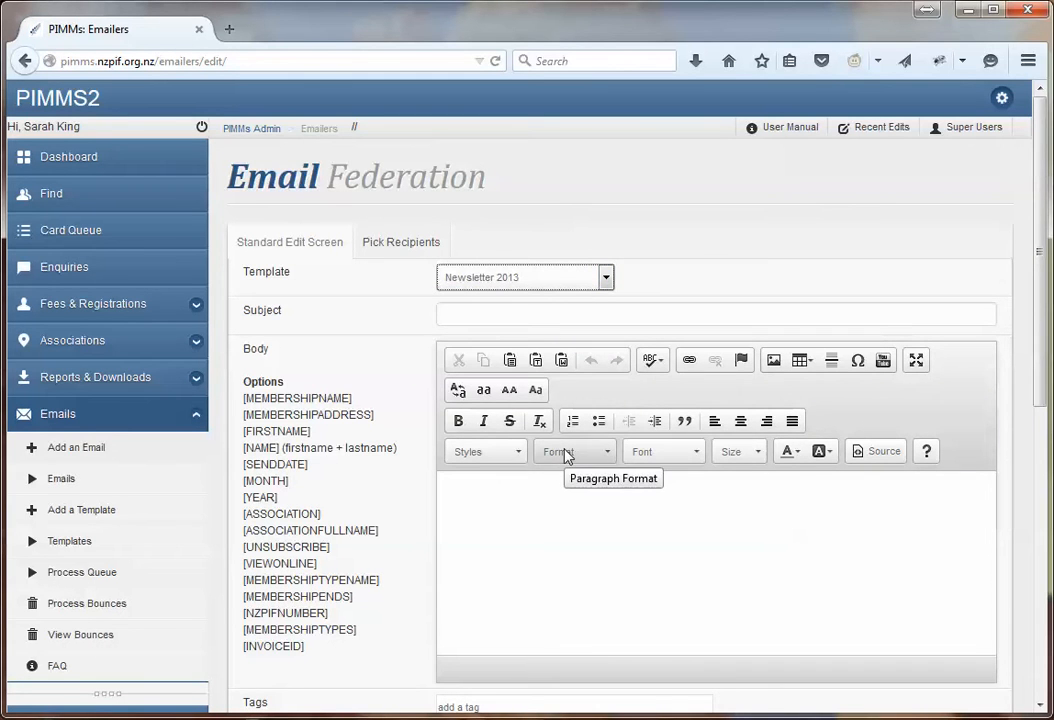
Enter the subject 'Exciting News from PIA'
left_click(588, 313)
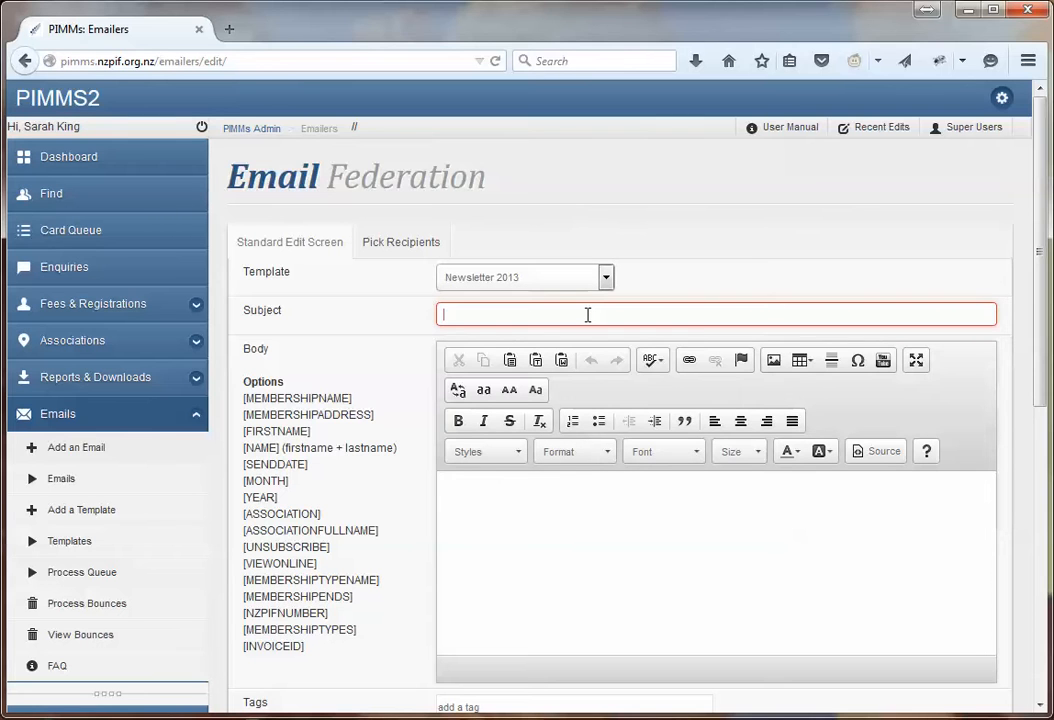
type("Exciting")
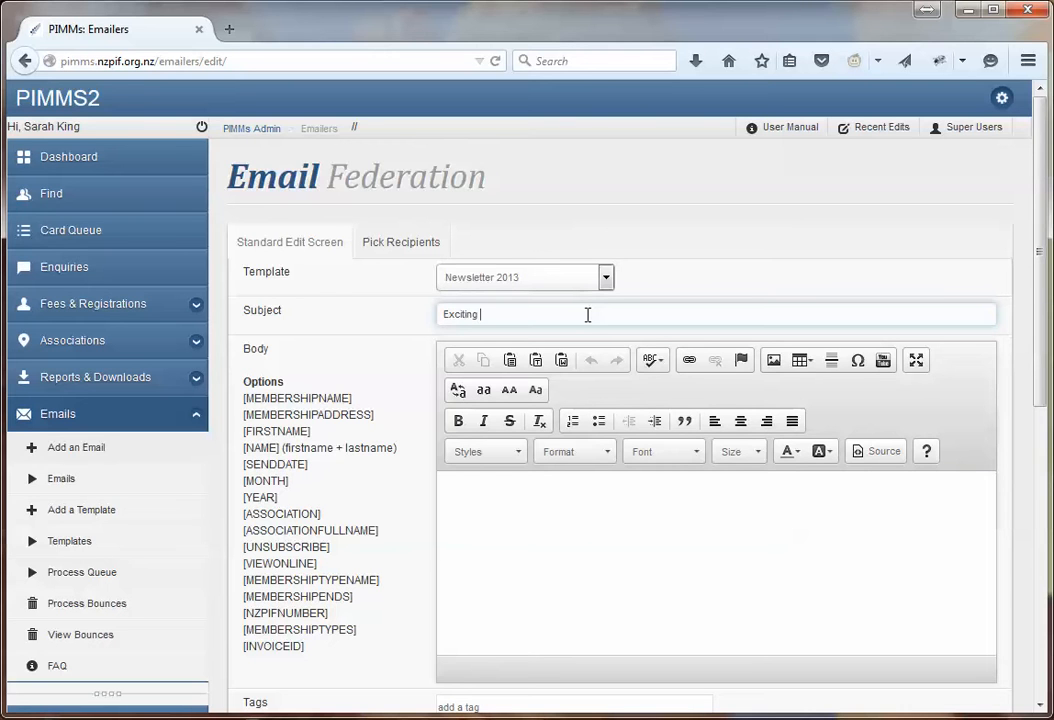
type("News from Pl")
type("A")
left_click(613, 500)
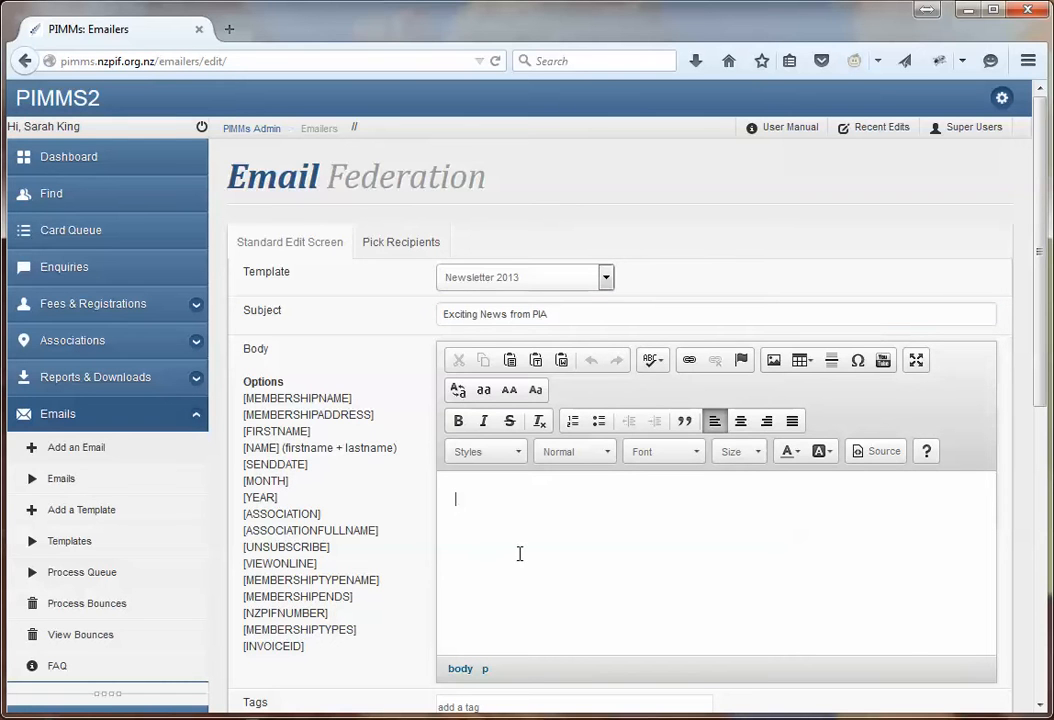
Type the greeting 'Hello' followed by the [FIRSTNAME] placeholder copied from the Options list
type("Hello")
left_click_drag(313, 432, 245, 436)
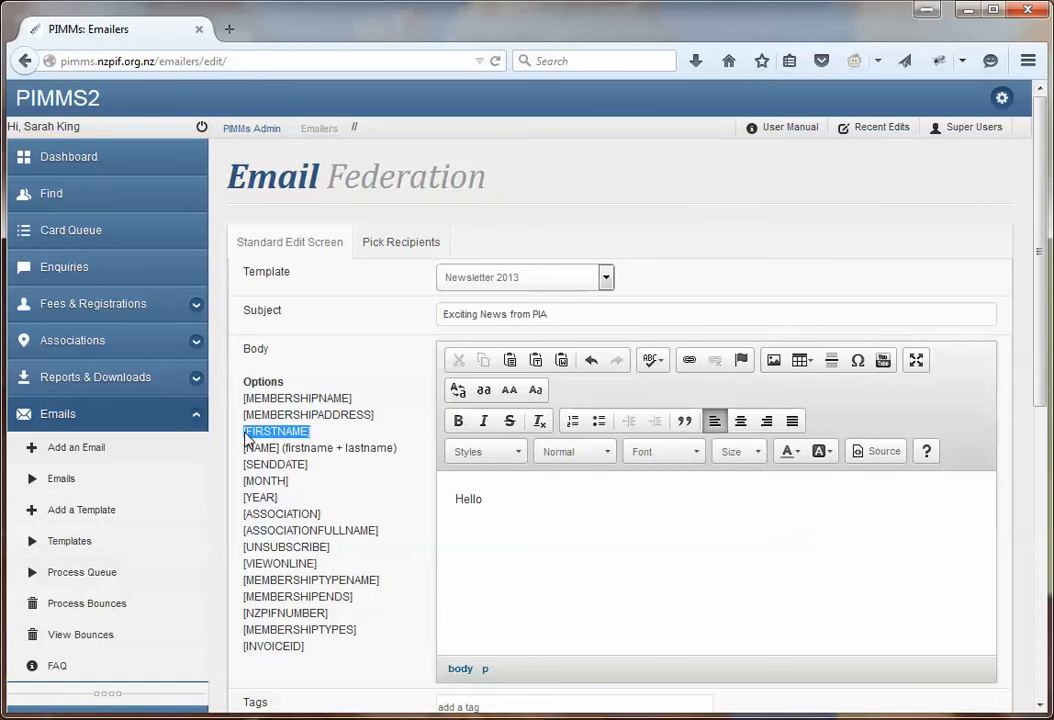
key("ctrl+c")
left_click(536, 499)
key("ctrl+v")
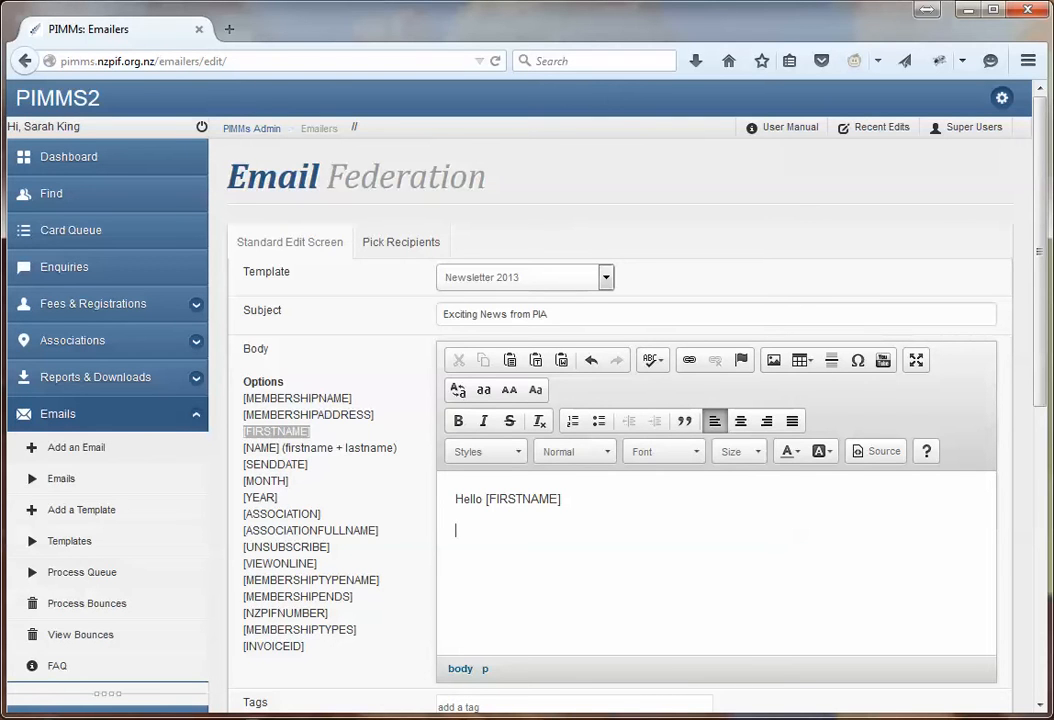
Add the line 'We have some exciting news' below the greeting
type("We have some exicin")
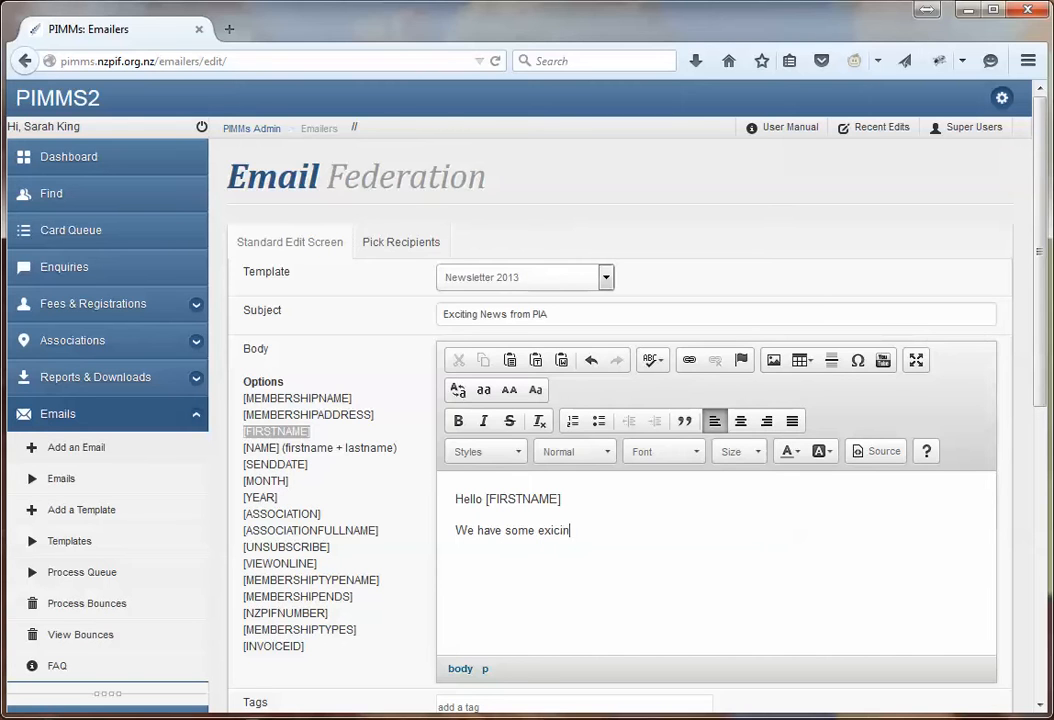
key("BackSpace")
key("BackSpace")
key("BackSpace")
key("BackSpace")
type("citing news")
left_click_drag(649, 525, 421, 493)
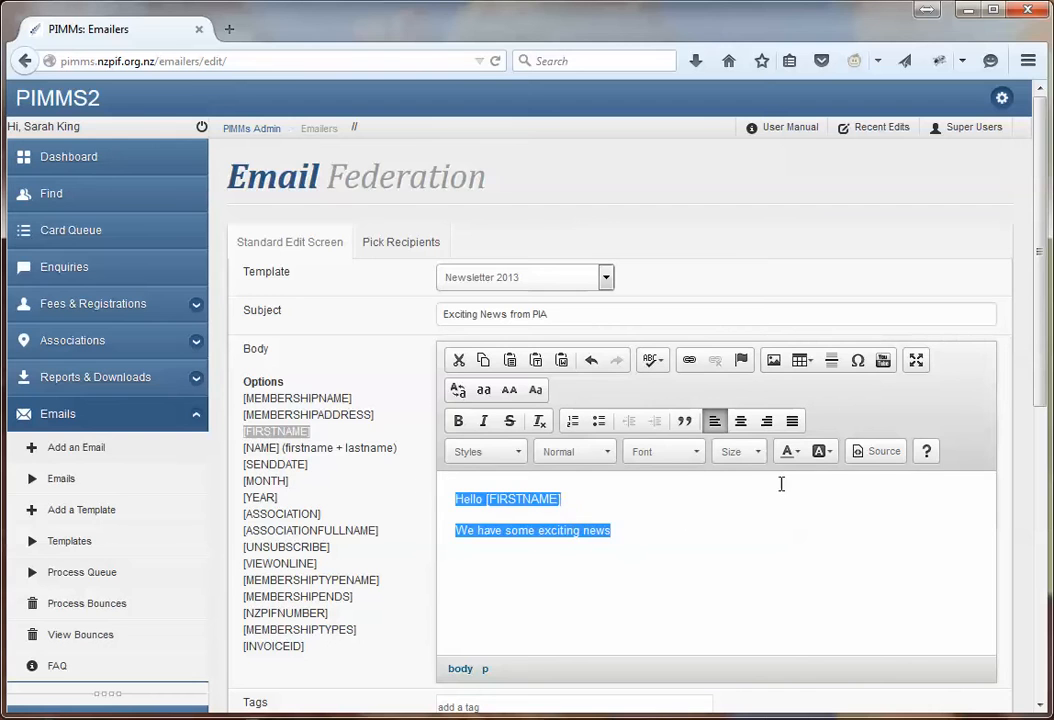
Format the 'Hello [FIRSTNAME]' and 'We have some exciting news' lines in Arial, size 12
left_click(694, 452)
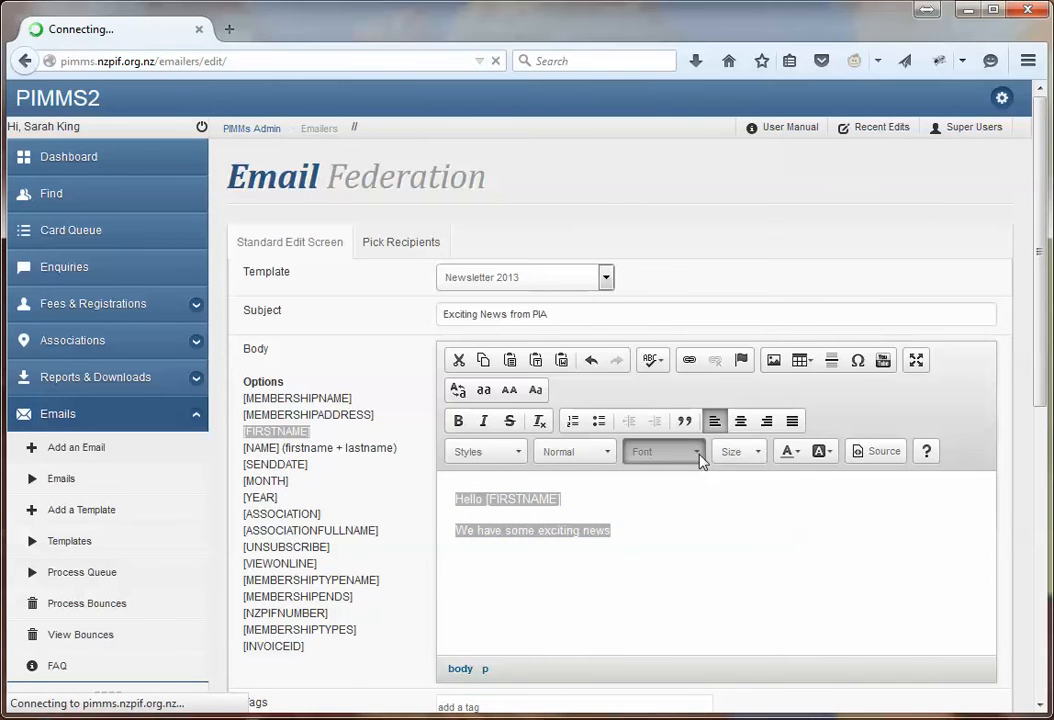
left_click(680, 499)
left_click(757, 452)
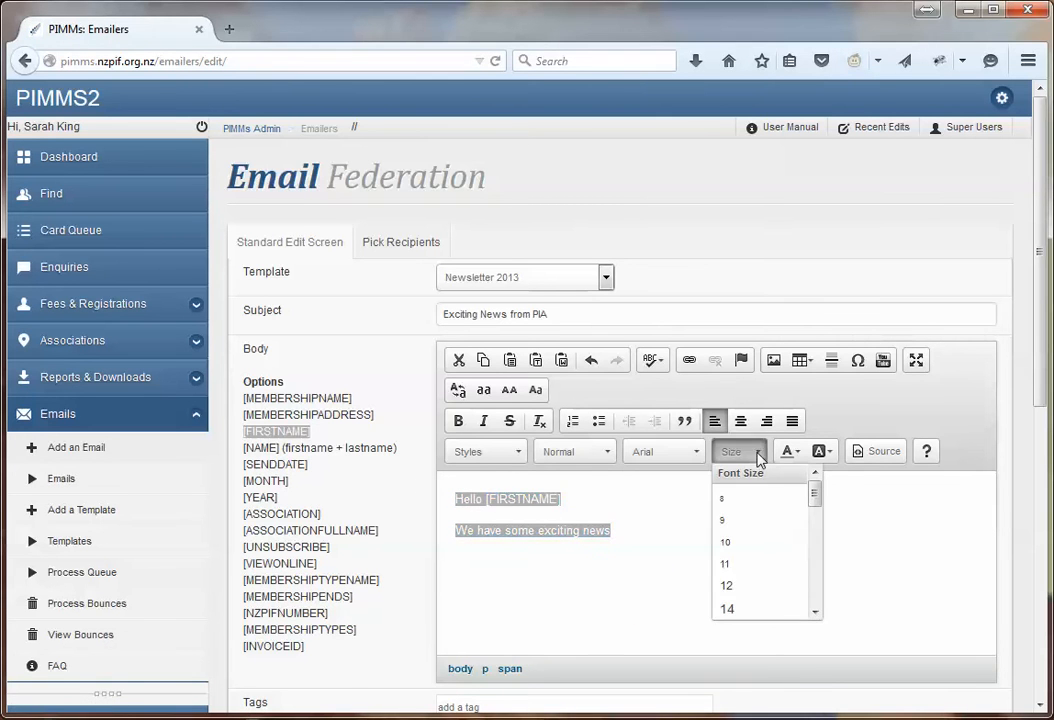
left_click(736, 586)
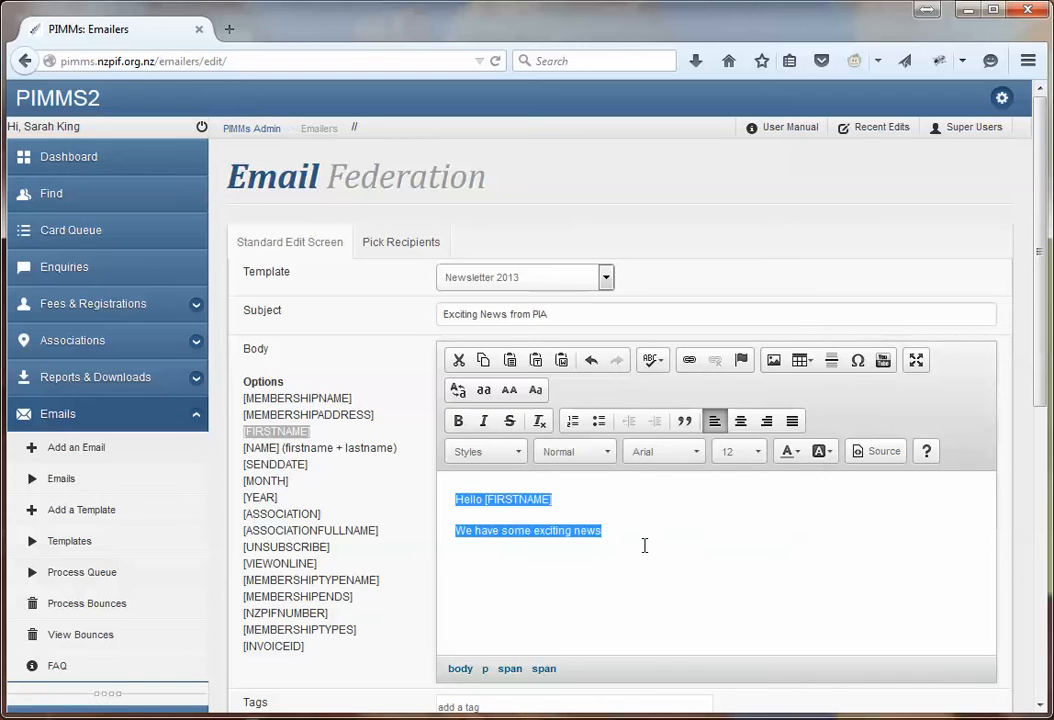
left_click(644, 543)
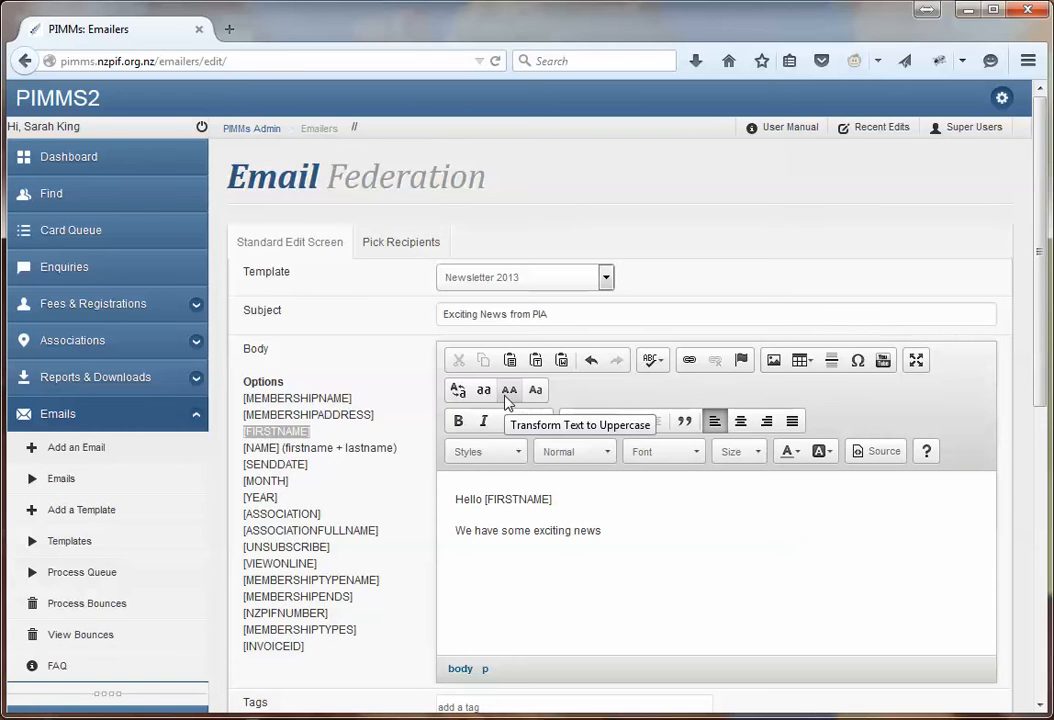
Add a third line 'HELLO', convert it to lowercase 'hello', and make it a bullet point
type("HELLO")
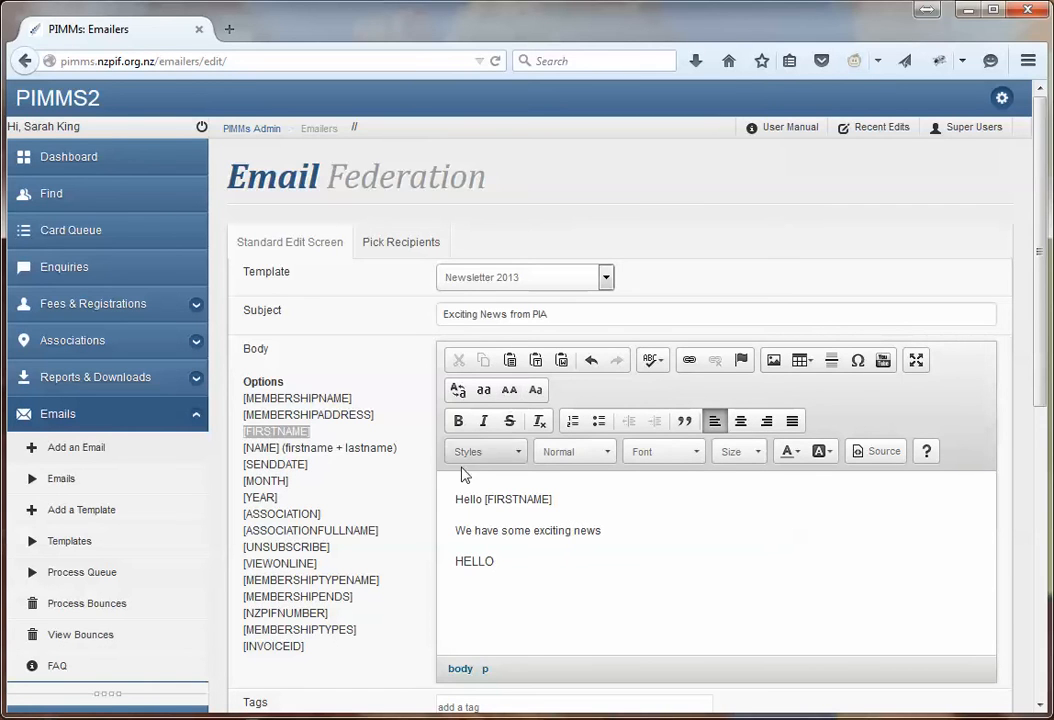
double_click(470, 561)
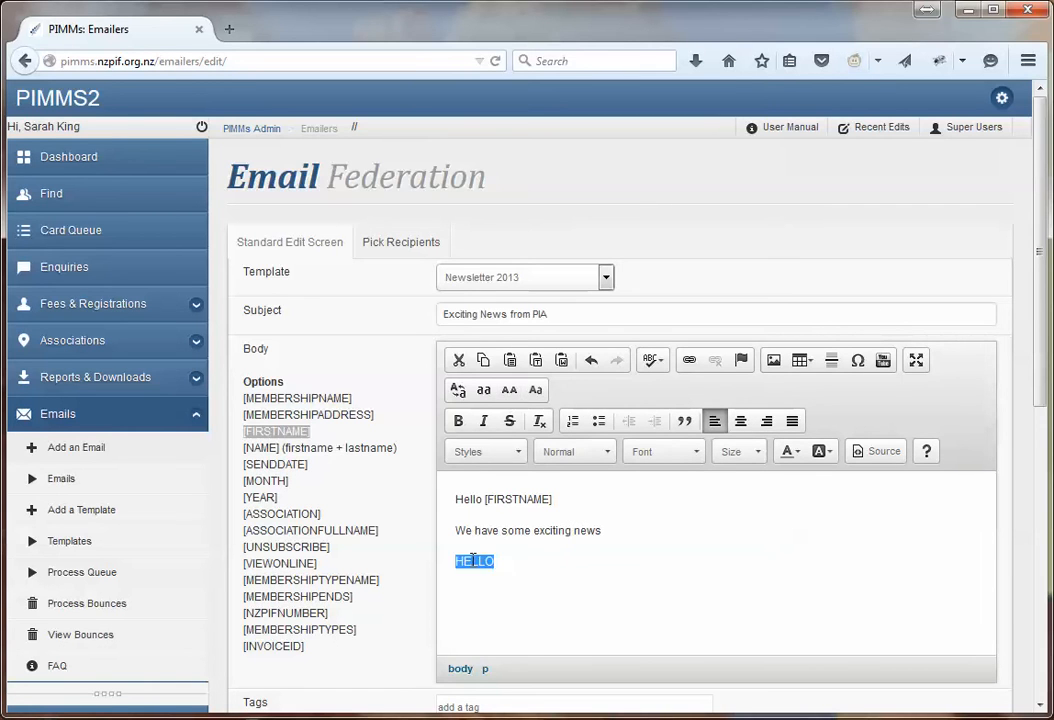
left_click(484, 392)
left_click(599, 421)
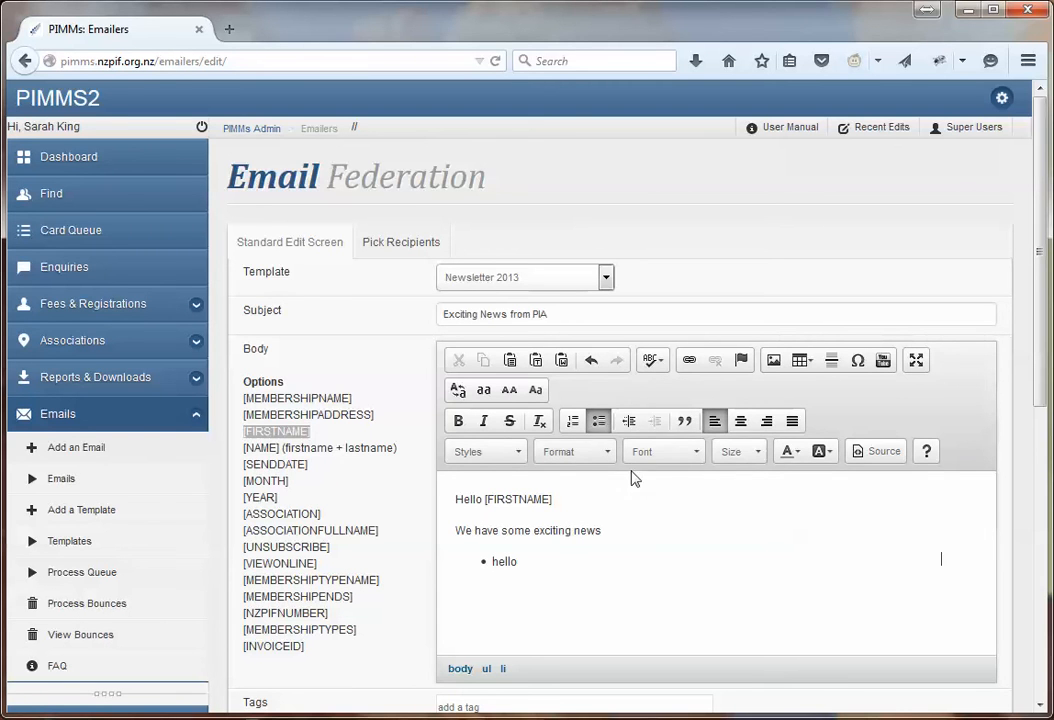
Check the text and background colour options, then toggle the body to HTML source and back
left_click(798, 452)
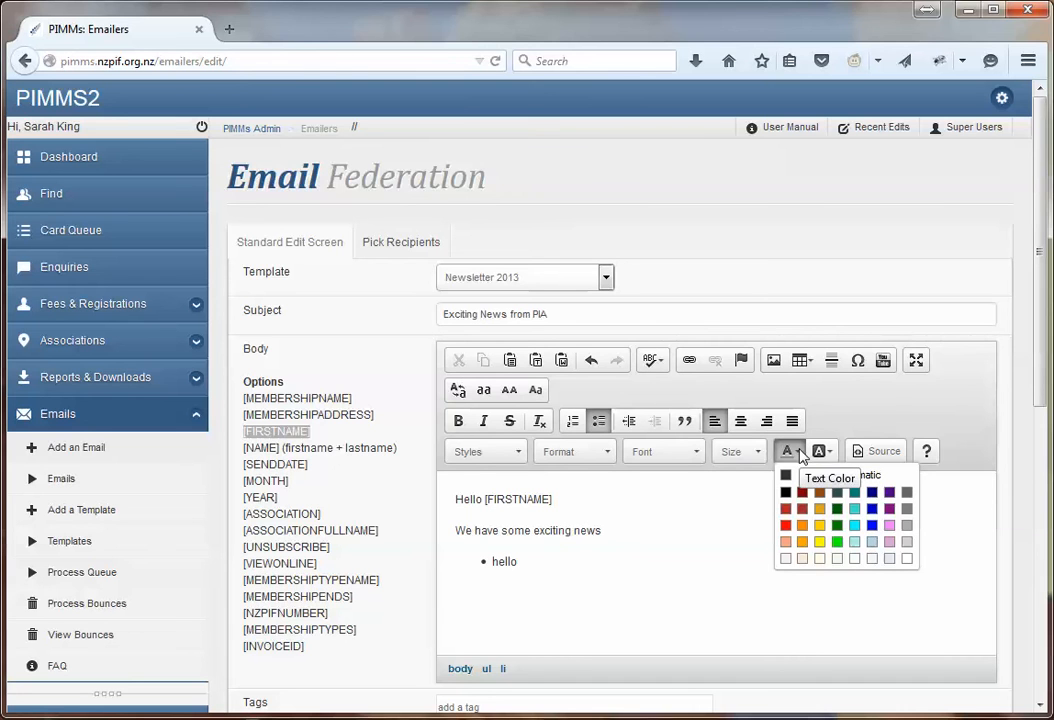
left_click(830, 453)
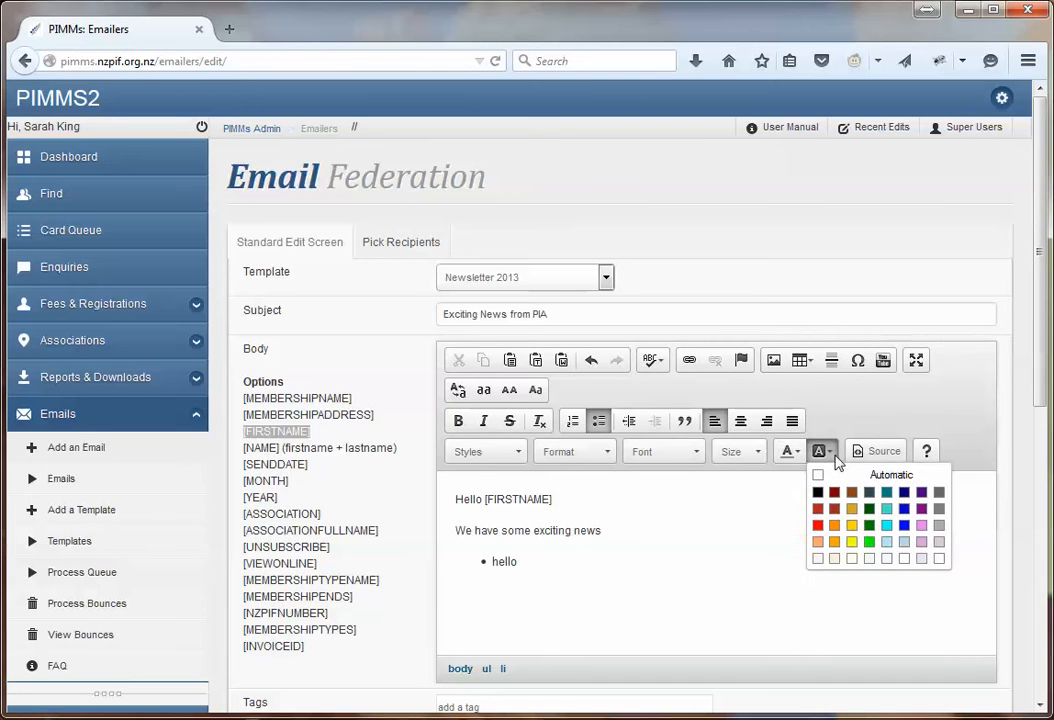
left_click(893, 453)
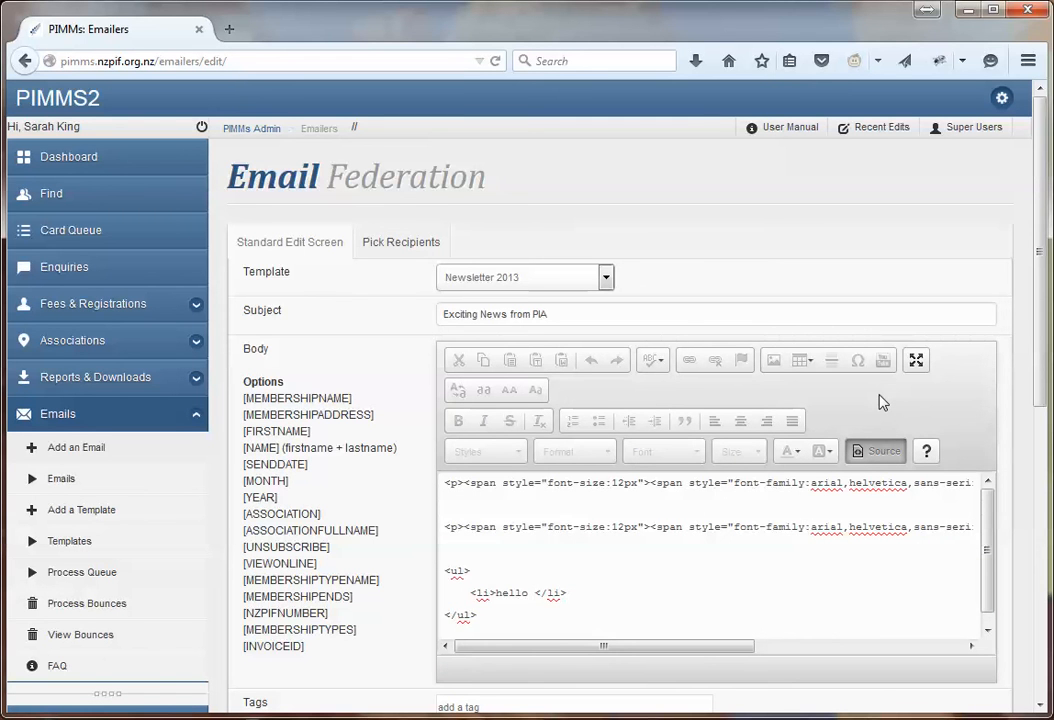
left_click(872, 451)
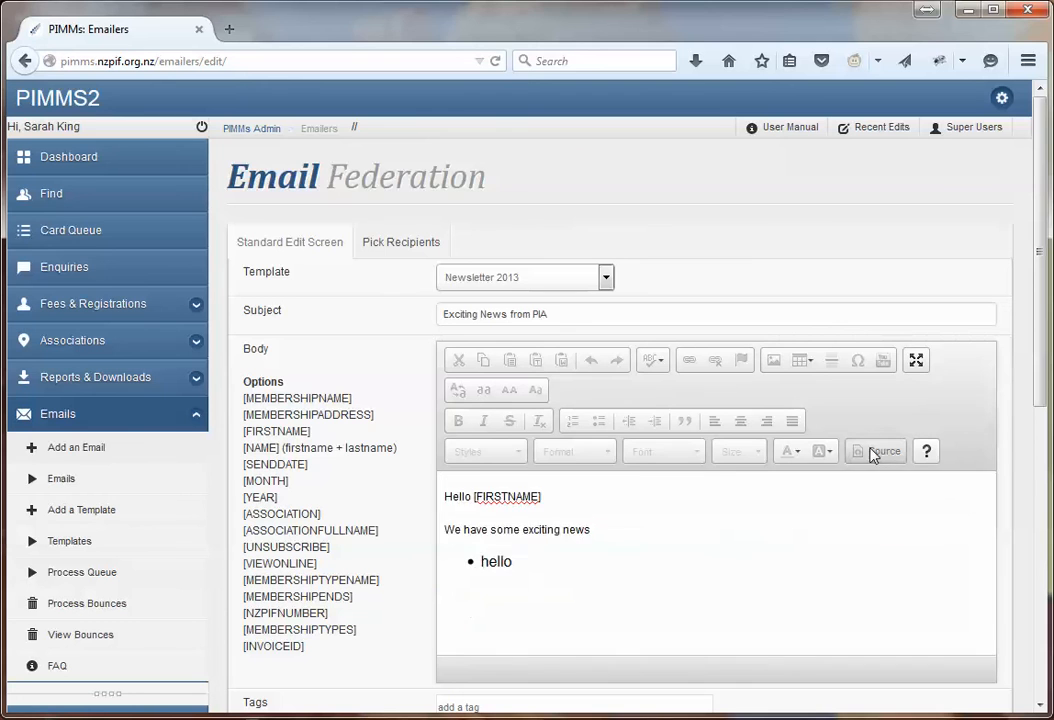
End the bullet list with an empty normal paragraph after the 'hello' item
mouse_move(715, 555)
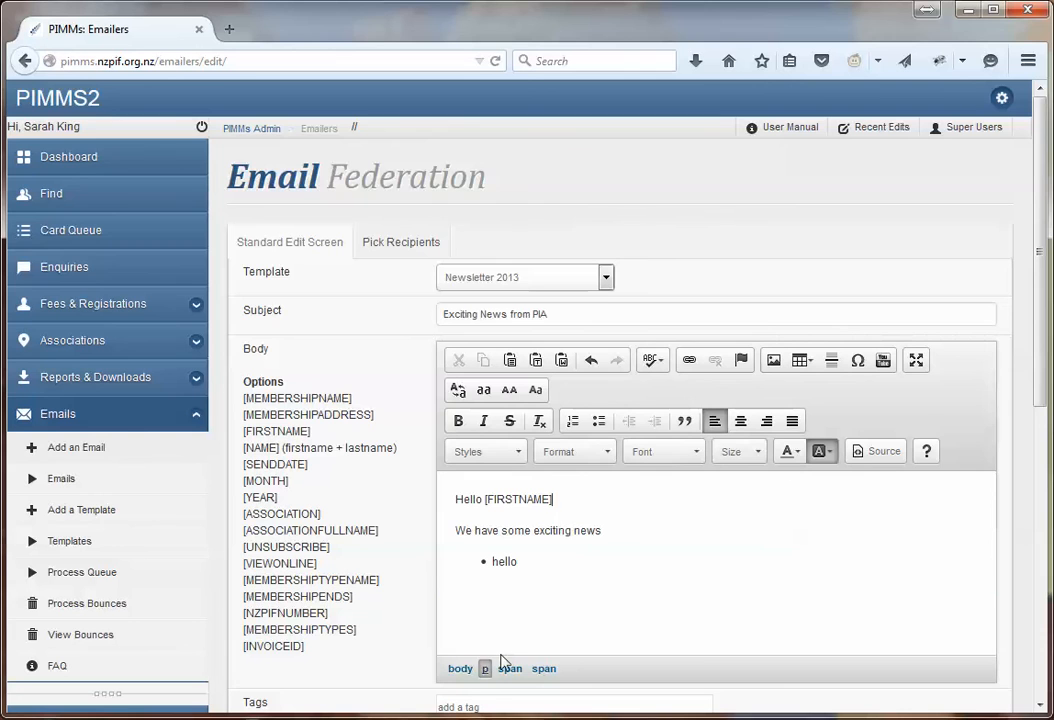
left_click(594, 565)
key("Return")
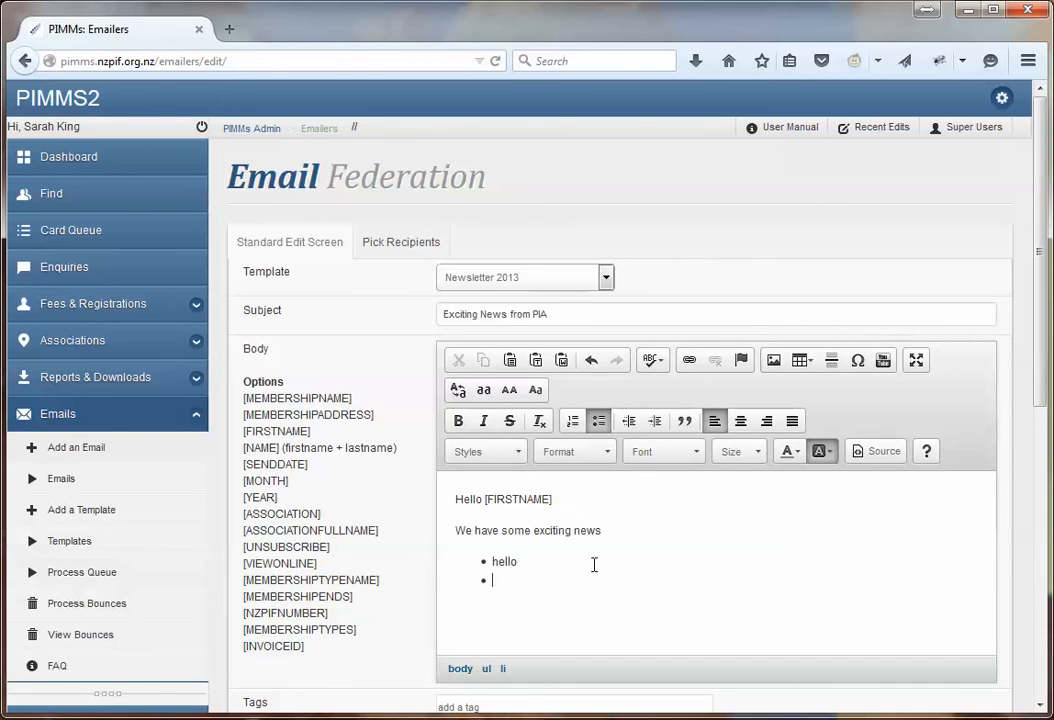
key("Return")
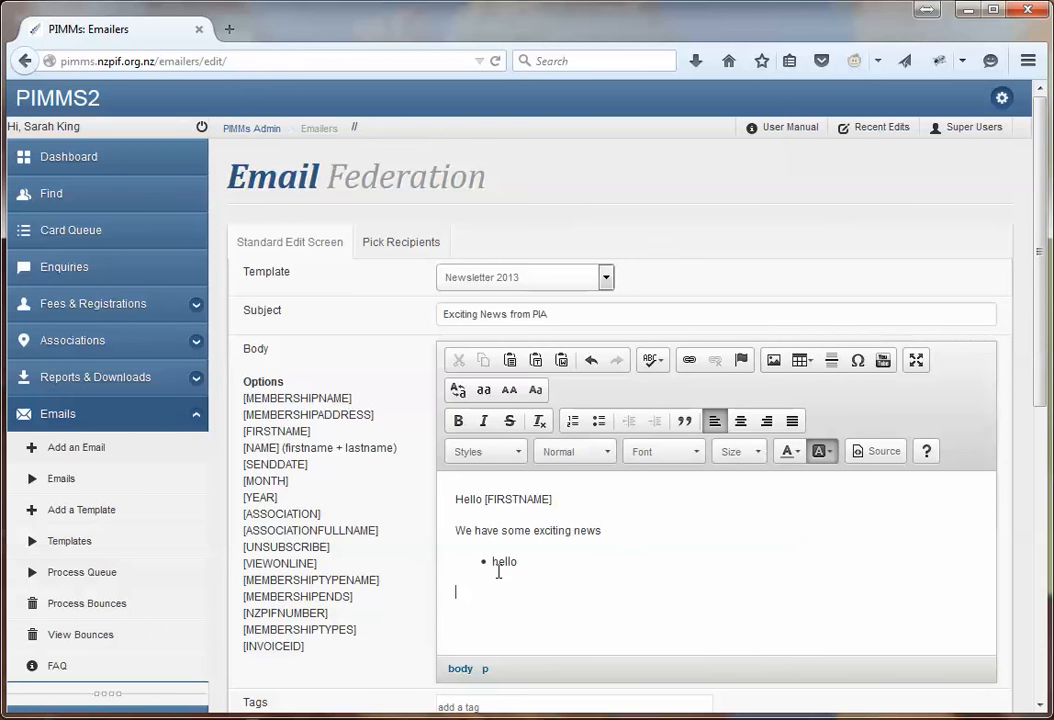
Add the tag 'smoke alarms' to the email
scroll(407, 605, "down", 3)
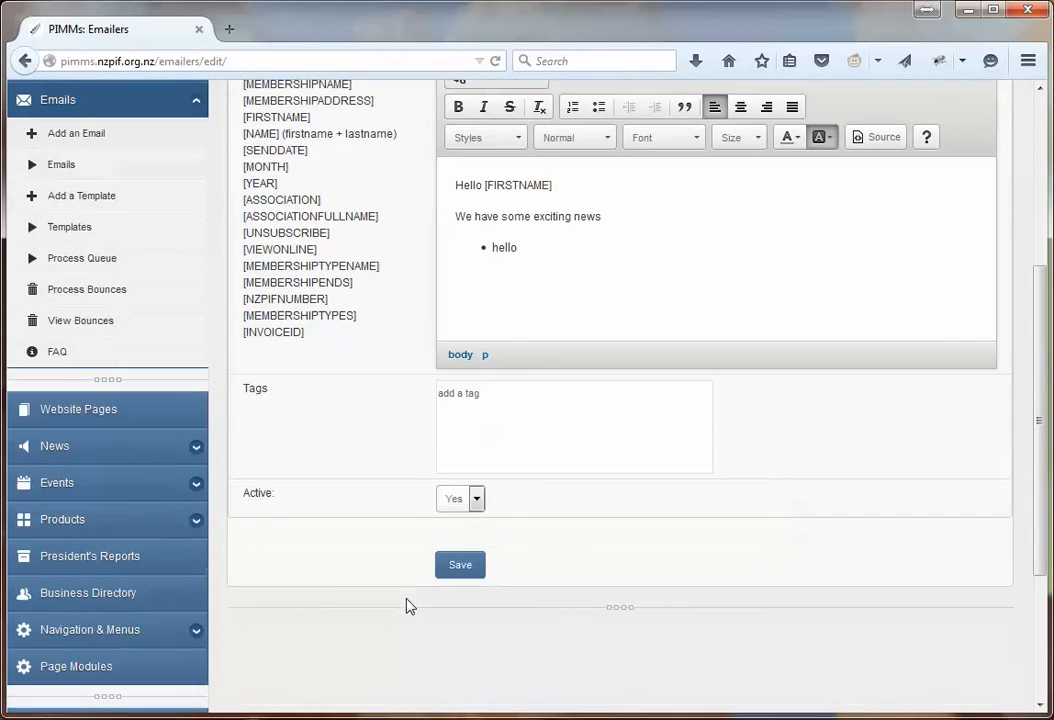
left_click(500, 422)
type("smo")
key("BackSpace")
key("BackSpace")
key("BackSpace")
type("smoke alarms")
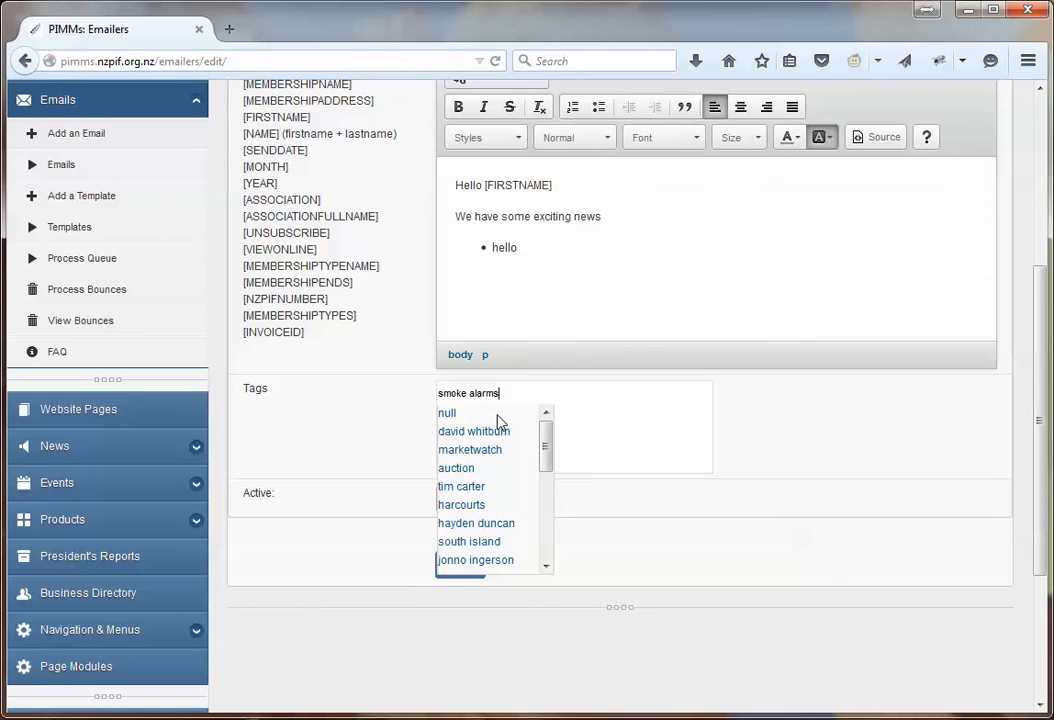
key("Return")
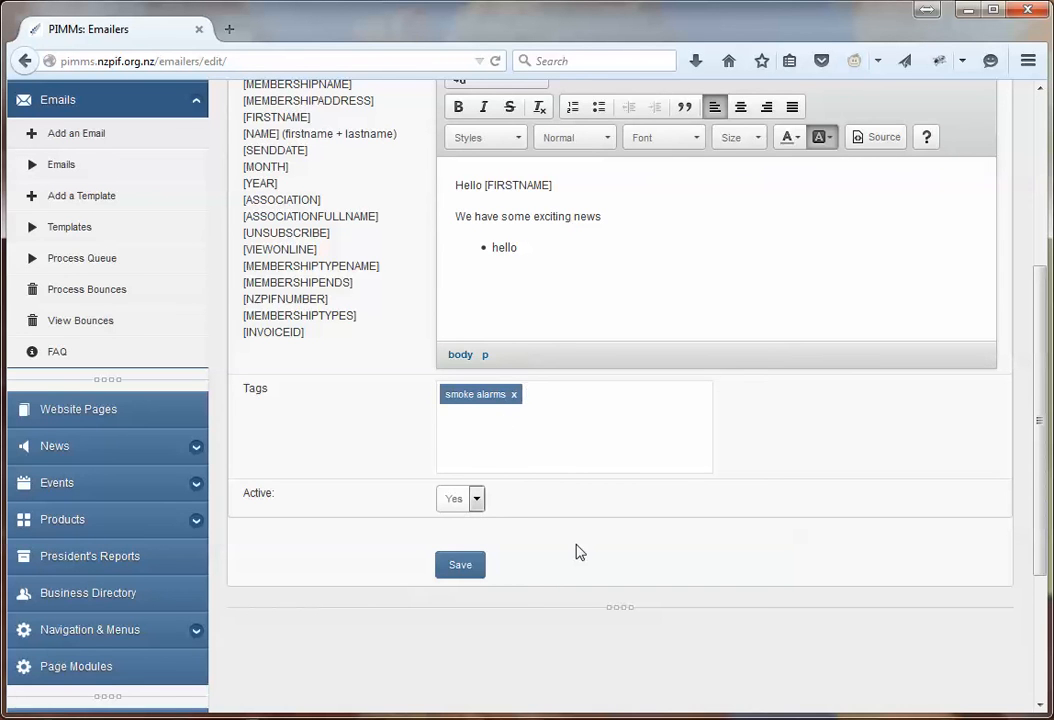
Save the 'Exciting News from PIA' email
scroll(578, 552, "up", 5)
scroll(578, 545, "down", 5)
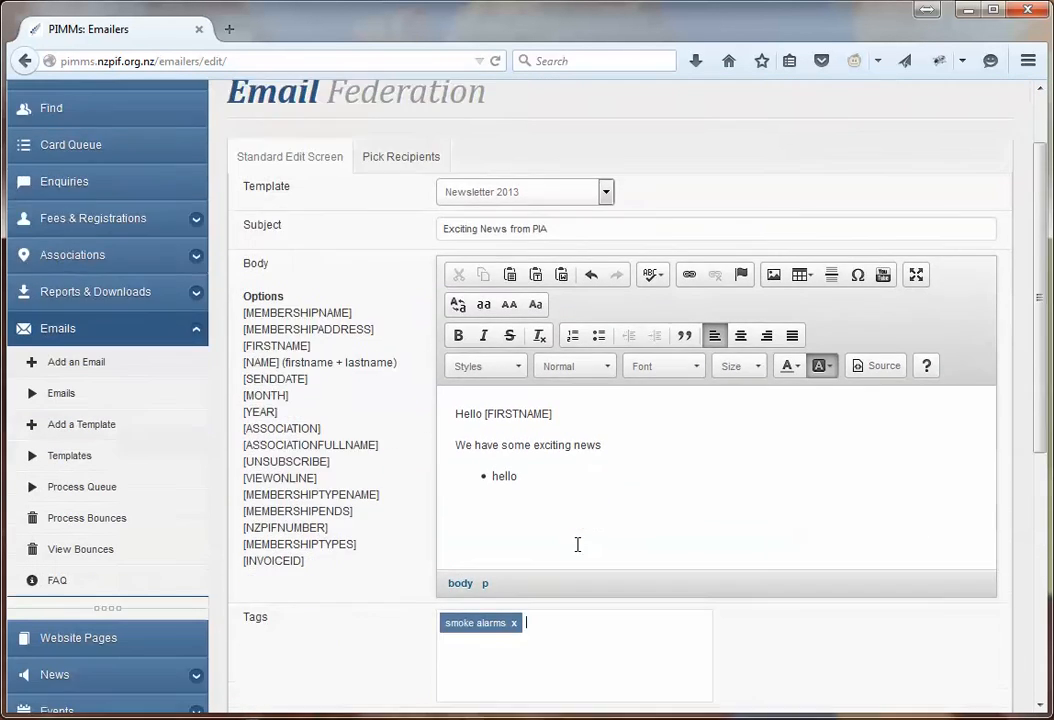
left_click(462, 572)
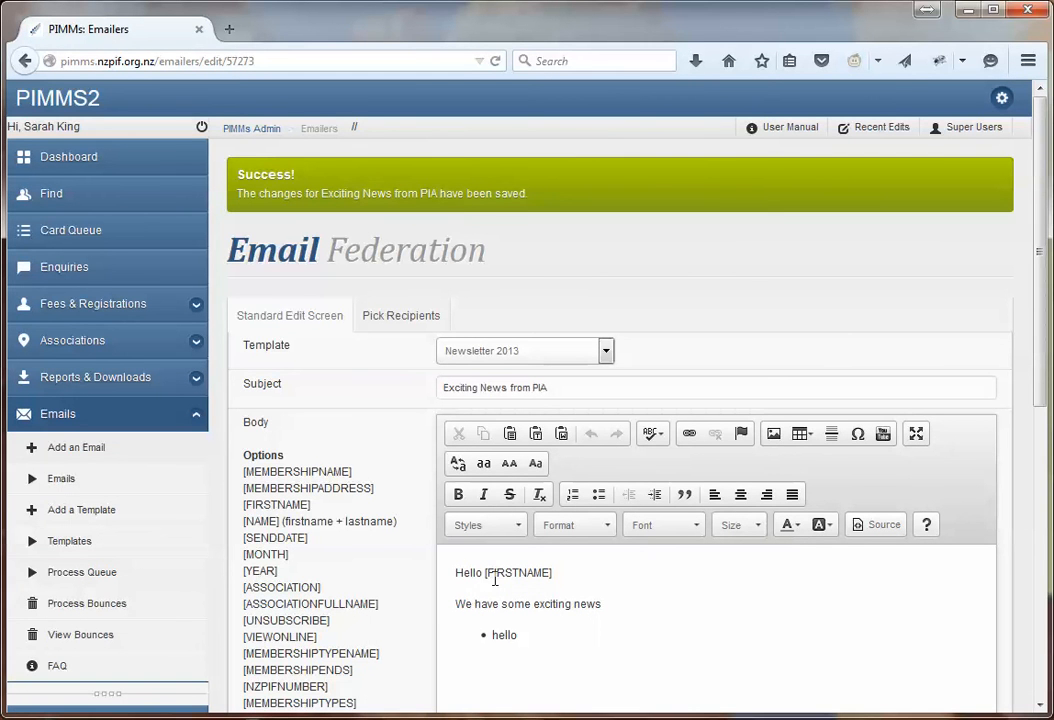
Send a test copy of the email to one recipient chosen from the suggested addresses
scroll(405, 551, "down", 1)
scroll(405, 551, "down", 5)
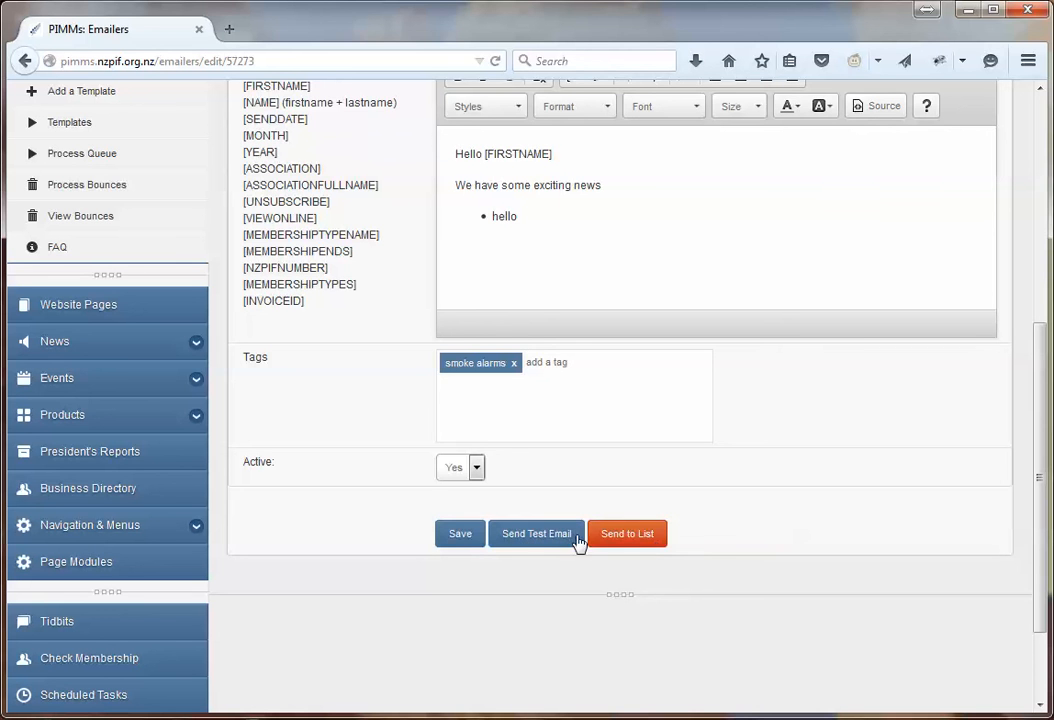
left_click(537, 535)
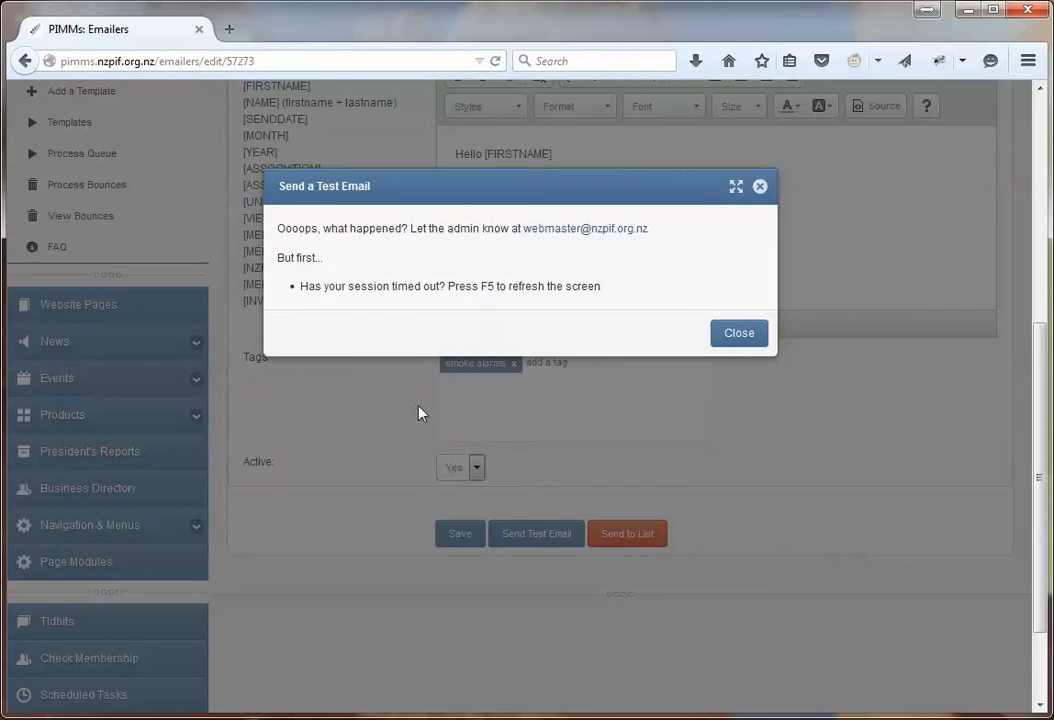
left_click(478, 284)
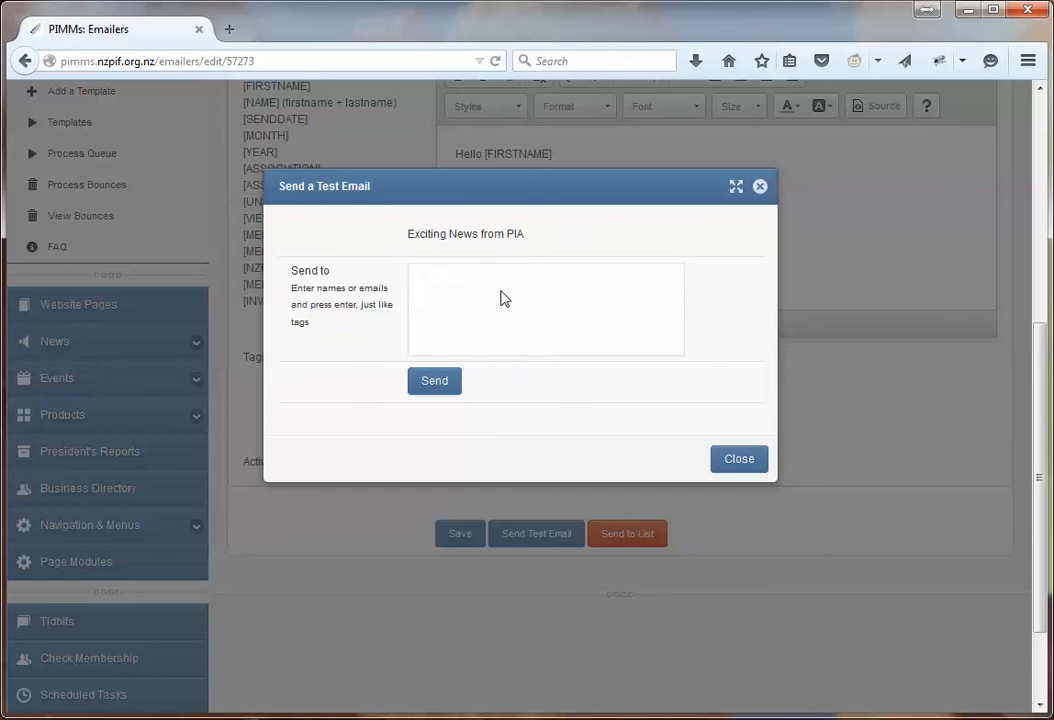
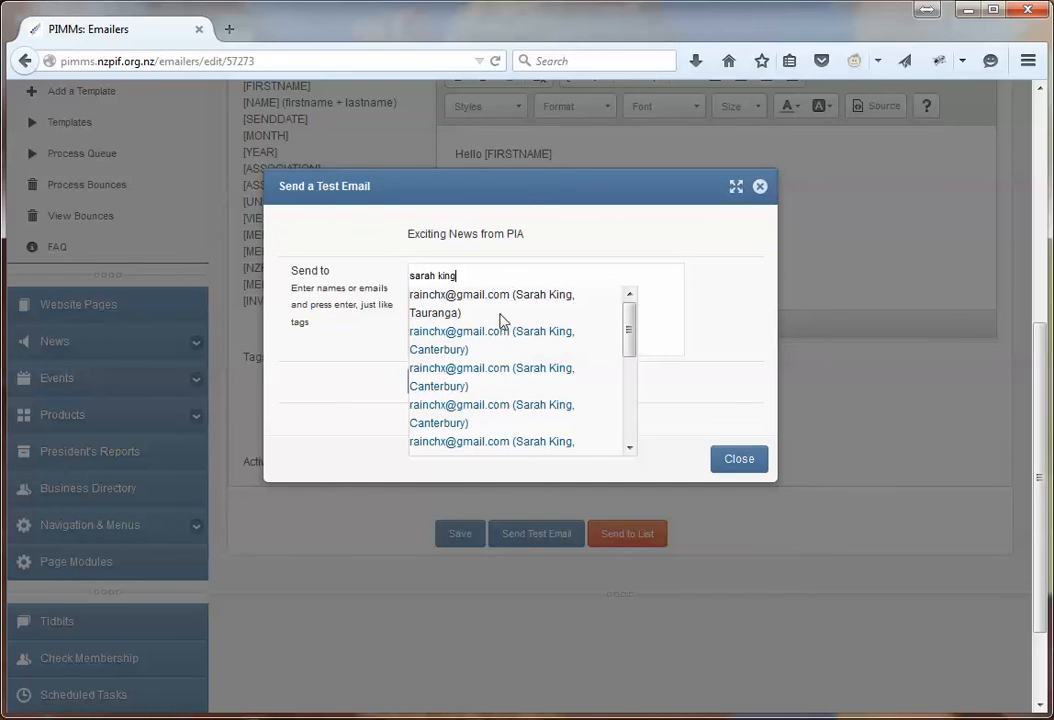
mouse_move(631, 328)
left_mouse_down()
mouse_move(636, 359)
mouse_move(630, 320)
left_mouse_up()
key("BackSpace")
key("BackSpace")
key("BackSpace")
key("BackSpace")
key("BackSpace")
key("BackSpace")
key("BackSpace")
key("BackSpace")
key("BackSpace")
key("BackSpace")
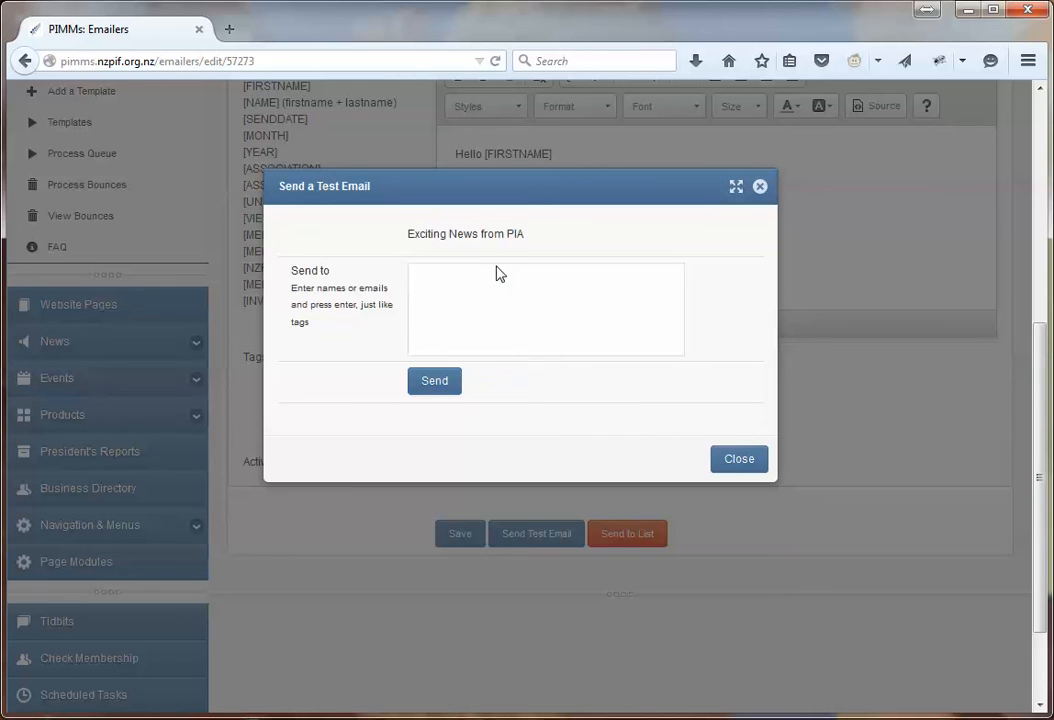
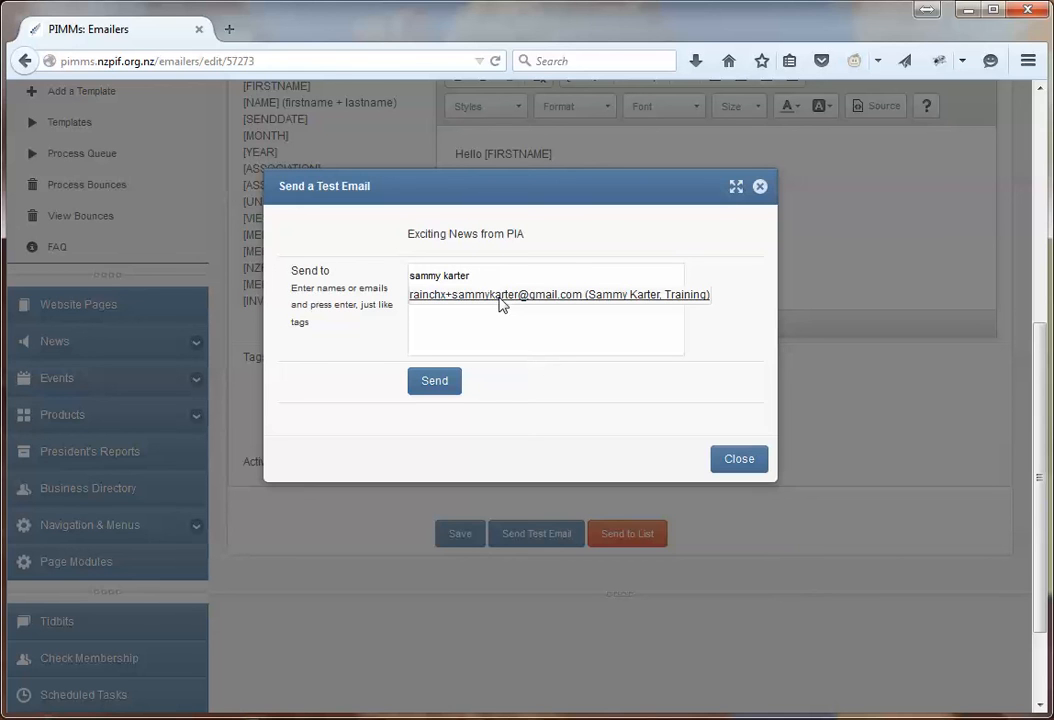
left_click(502, 295)
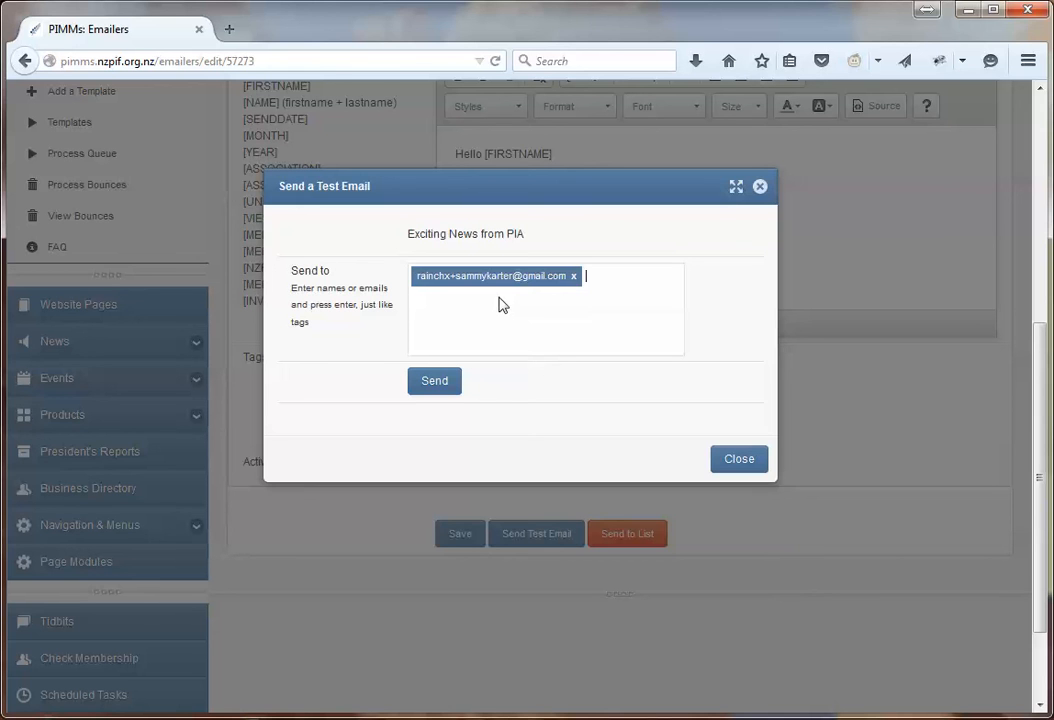
left_click(430, 386)
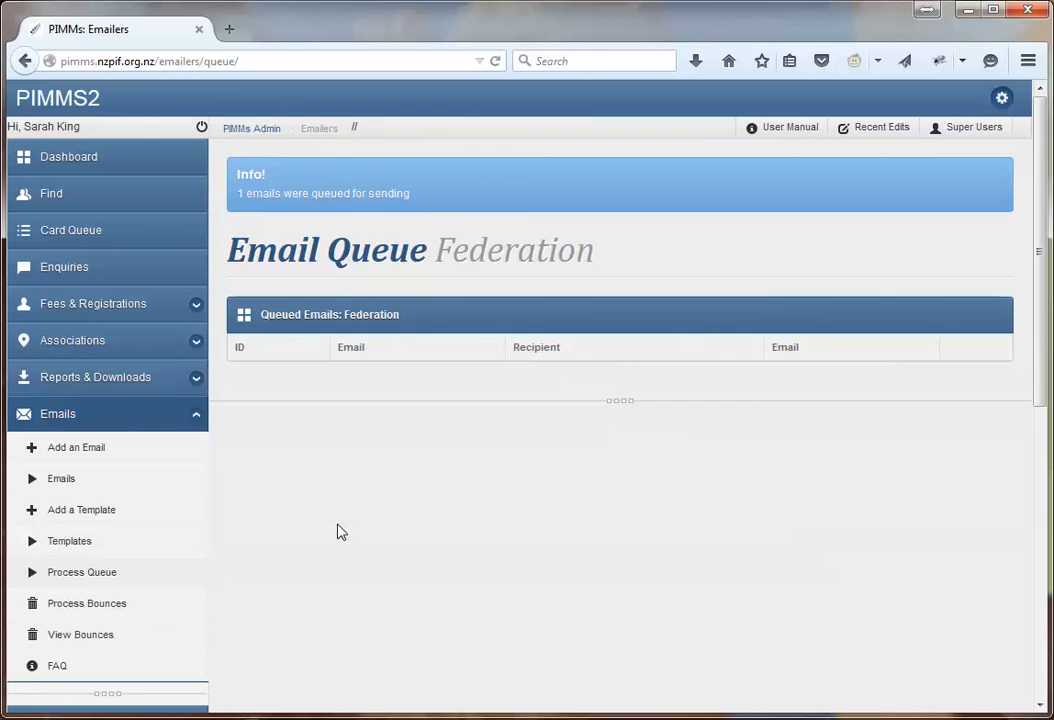
Reopen 'Exciting News from PIA' from the Emails list to review its body and tag
left_click(109, 483)
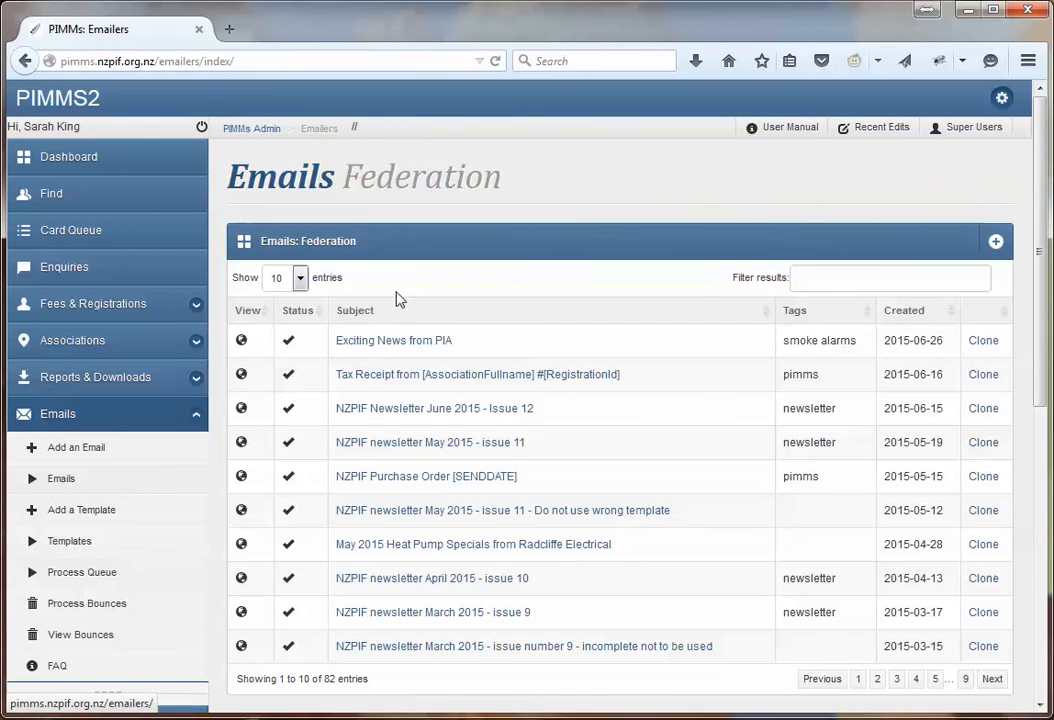
left_click(437, 345)
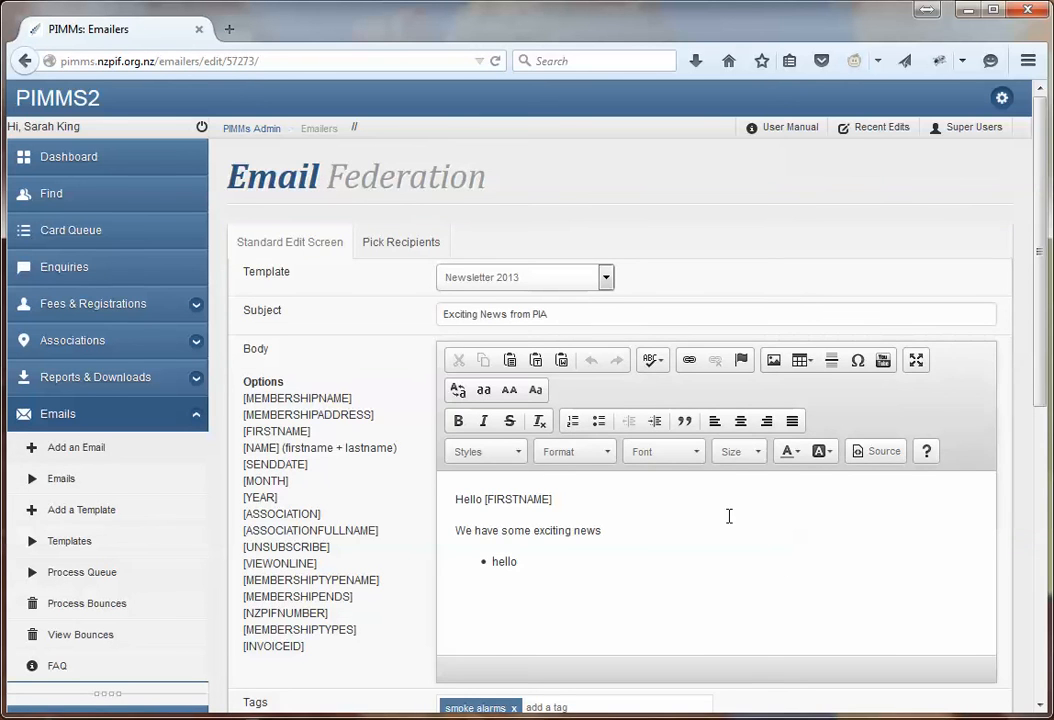
scroll(729, 516, "down", 5)
scroll(729, 516, "up", 4)
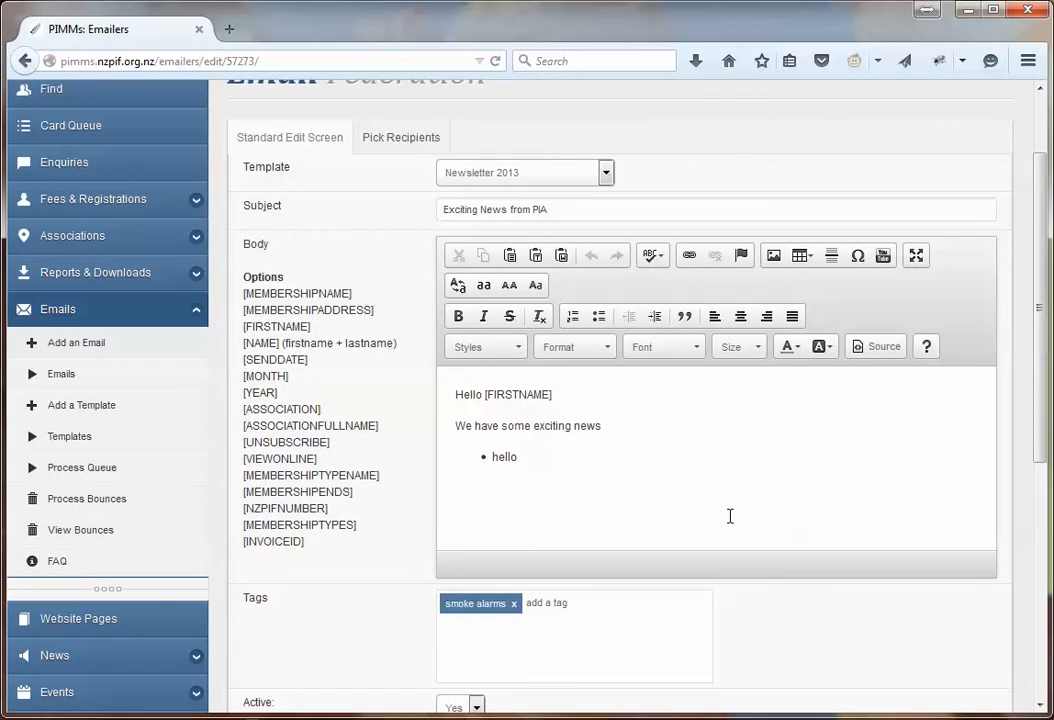